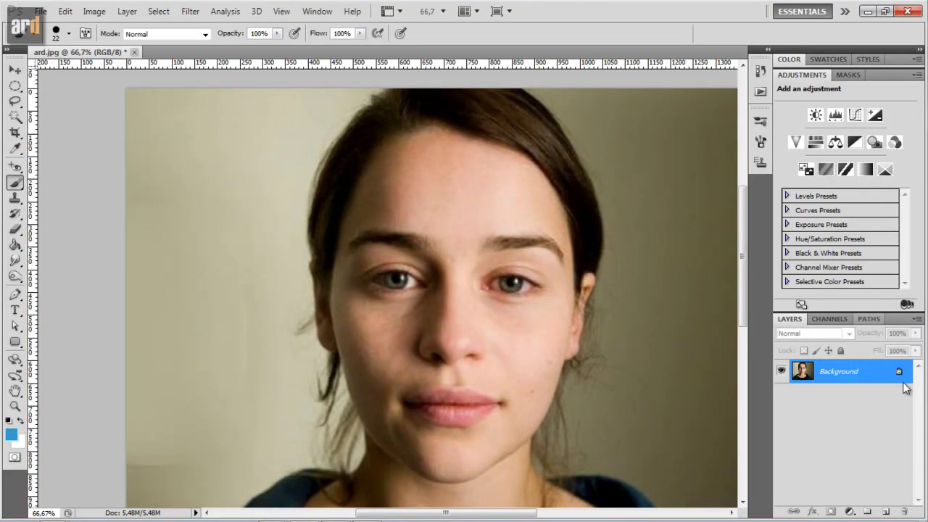
# - Add a blank Layer 1 above the portrait and set the foreground colour to light pink (ff66ff)
pyautogui.click(886, 511)
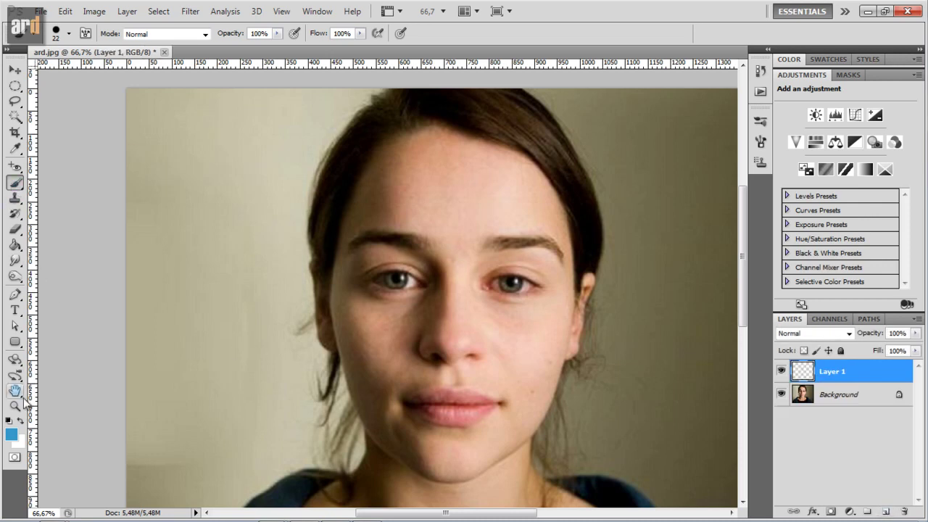
pyautogui.click(11, 434)
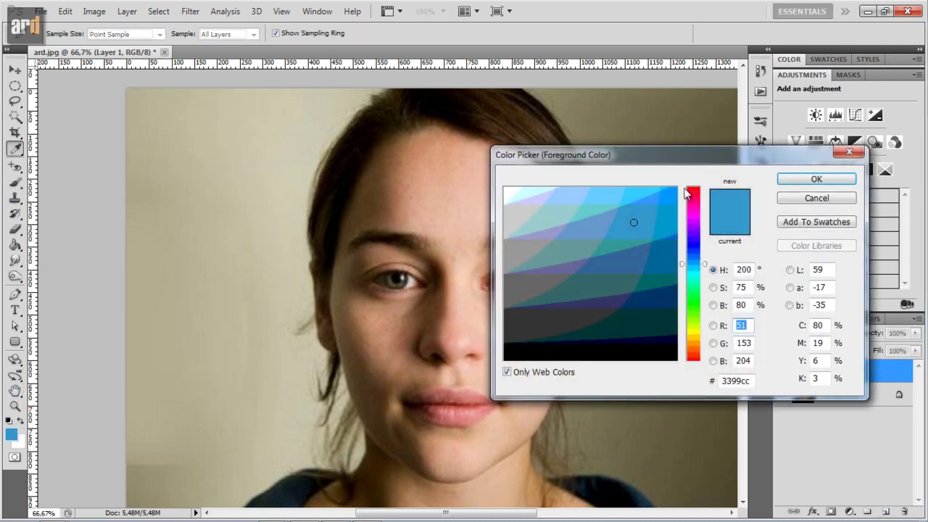
pyautogui.click(695, 215)
pyautogui.click(602, 196)
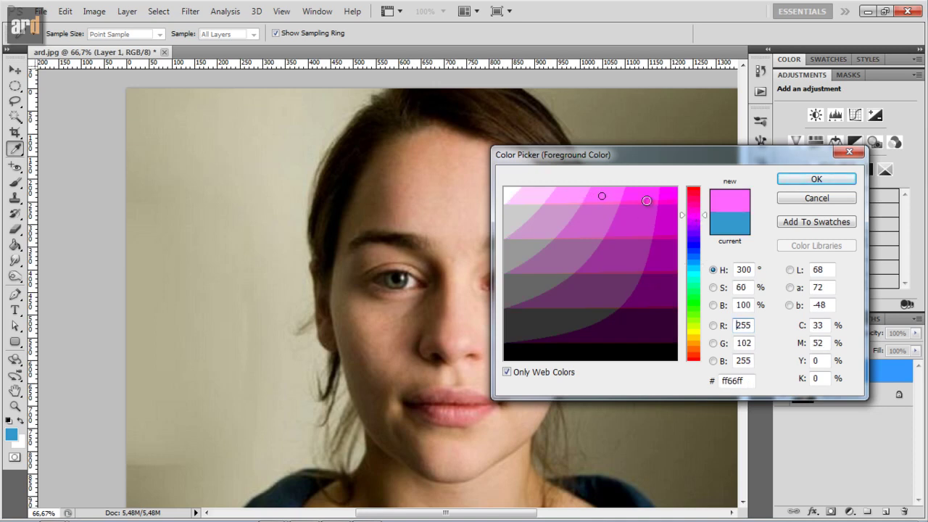
pyautogui.click(811, 181)
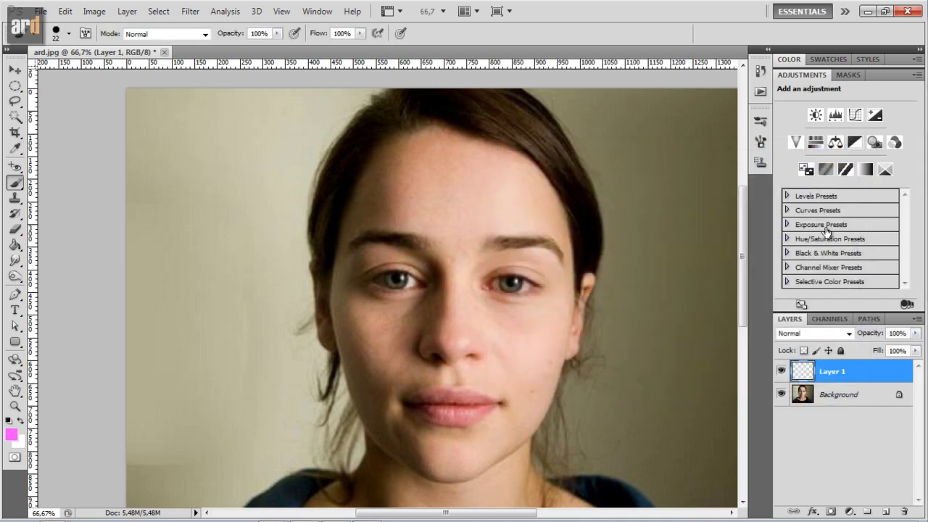
# - Rename Layer 1 to 'boca'
pyautogui.doubleClick(832, 371)
pyautogui.write('boca')
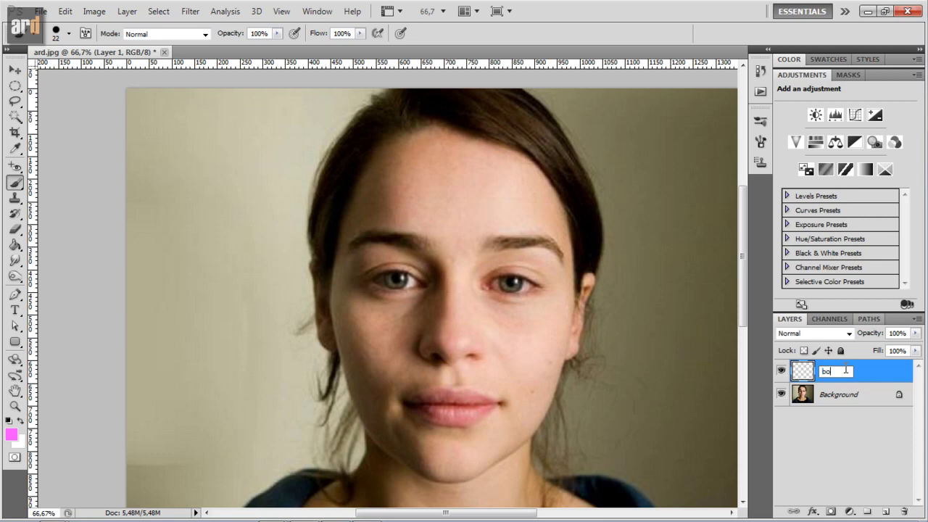
pyautogui.press('Return')
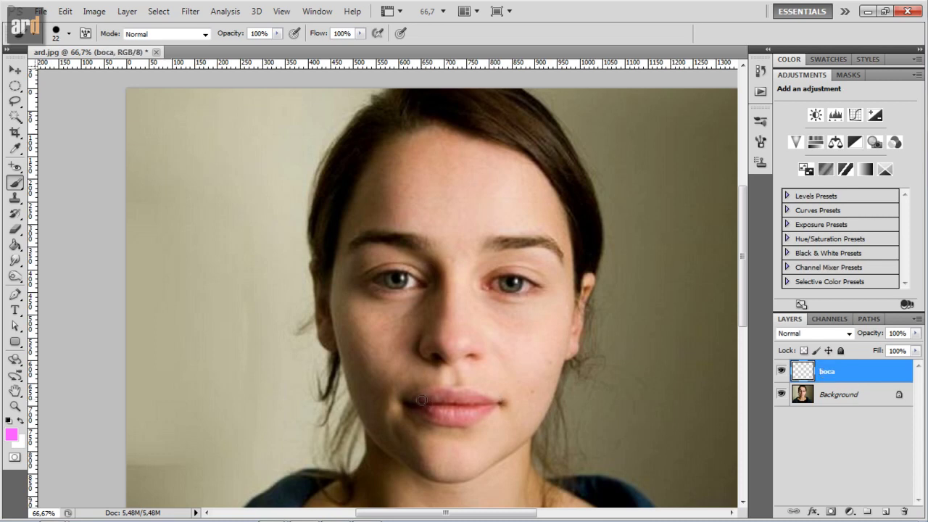
# - Paint pink over the whole mouth, using a 20 px brush to fill the rest
pyautogui.moveTo(419, 404); pyautogui.dragTo(467, 400)
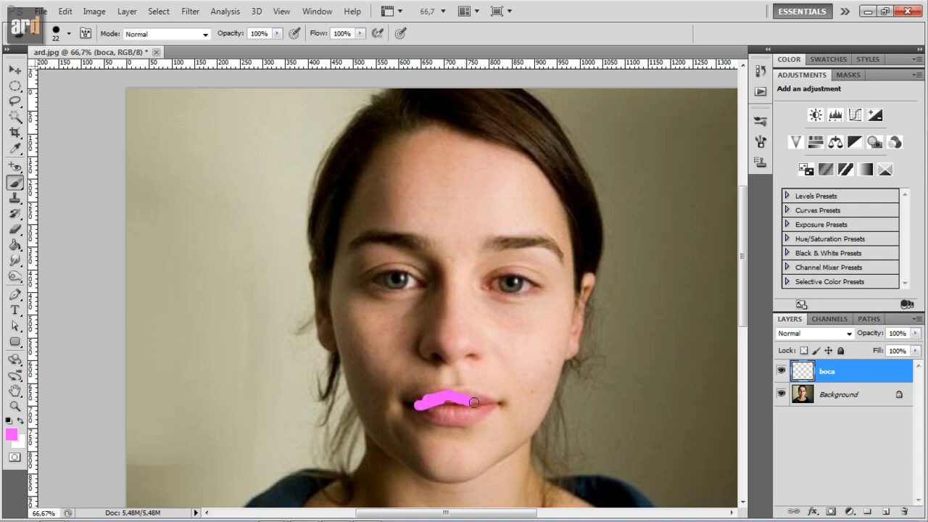
pyautogui.moveTo(467, 400)
pyautogui.mouseDown()
pyautogui.moveTo(495, 405)
pyautogui.moveTo(457, 413)
pyautogui.moveTo(412, 406)
pyautogui.moveTo(466, 406)
pyautogui.moveTo(451, 419)
pyautogui.moveTo(438, 415)
pyautogui.moveTo(497, 410)
pyautogui.moveTo(470, 414)
pyautogui.mouseUp()
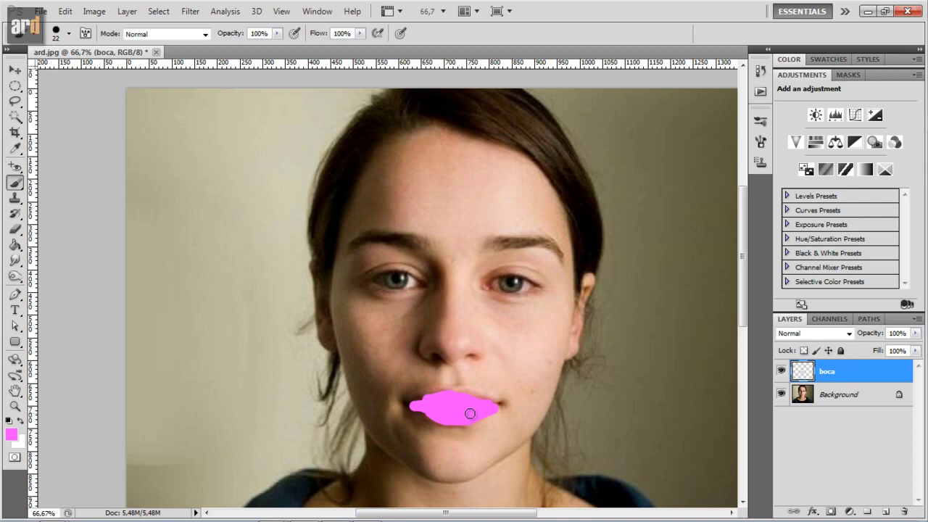
pyautogui.click(69, 34)
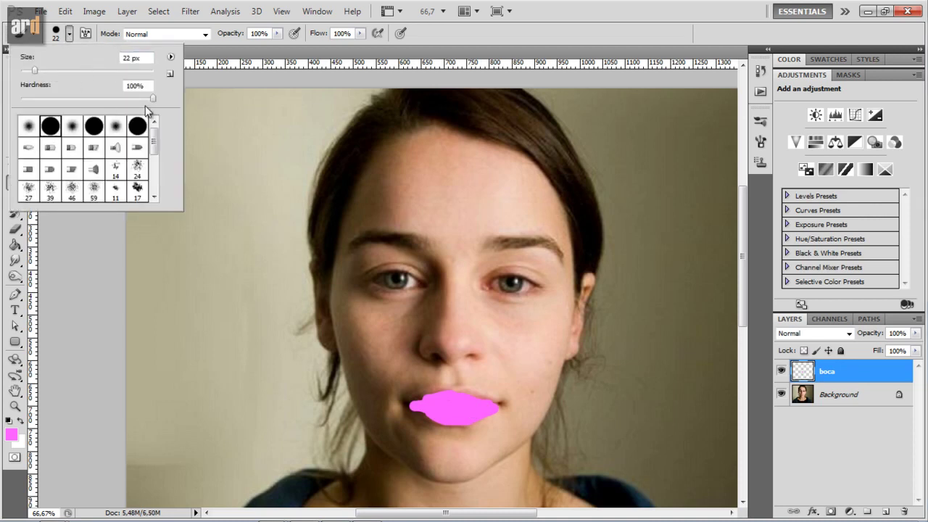
pyautogui.moveTo(34, 71); pyautogui.dragTo(34, 71)
pyautogui.click(411, 404)
pyautogui.moveTo(409, 406); pyautogui.dragTo(502, 405)
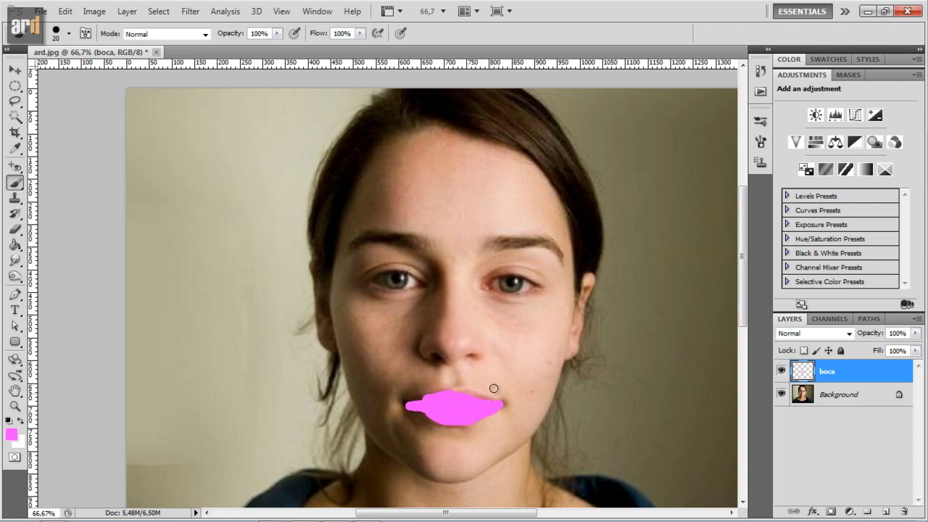
# - Set the boca layer's blend mode to Soft Light
pyautogui.click(849, 334)
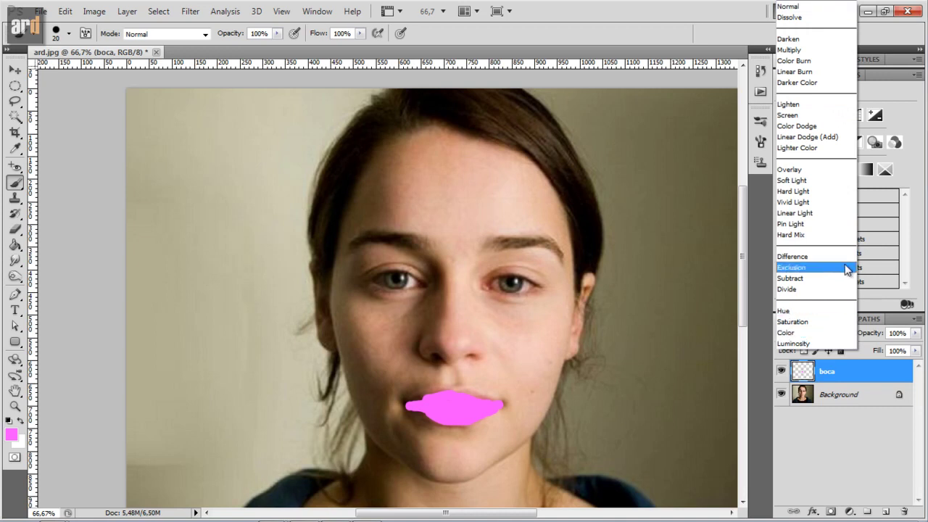
pyautogui.click(842, 180)
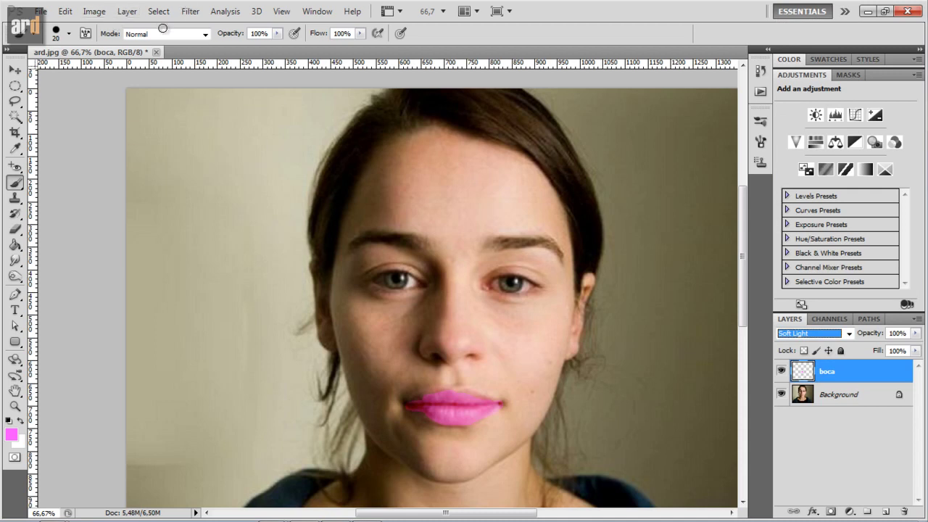
pyautogui.click(427, 398)
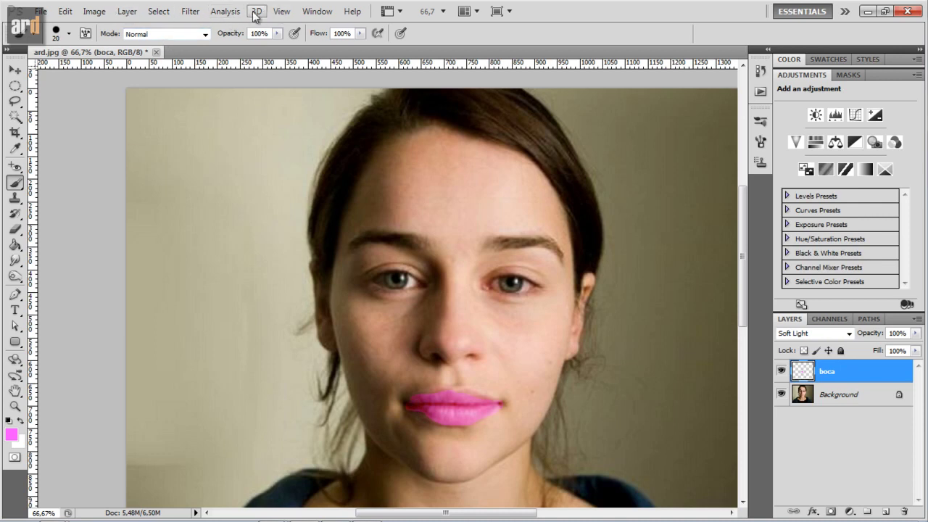
# - Apply a Gaussian Blur of about 8.3 pixels to the pink lip paint
pyautogui.click(191, 11)
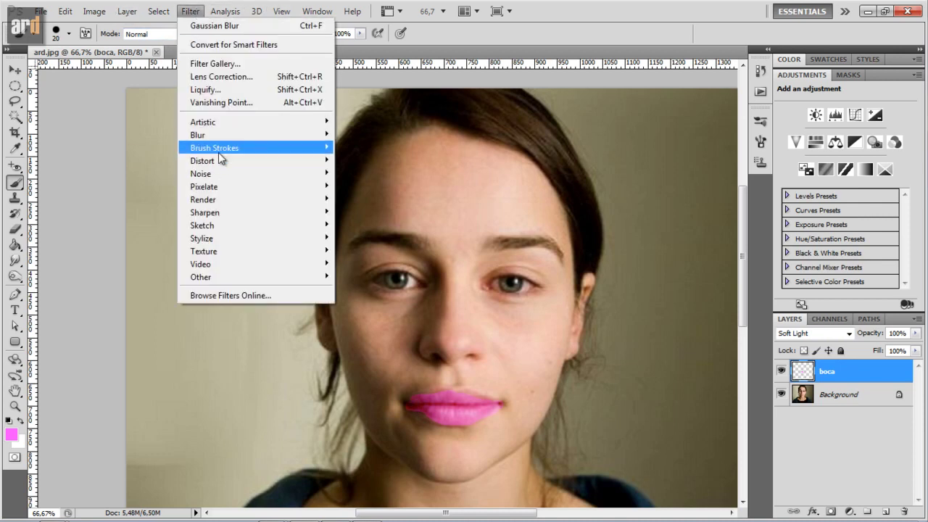
pyautogui.moveTo(239, 134)
pyautogui.click(390, 187)
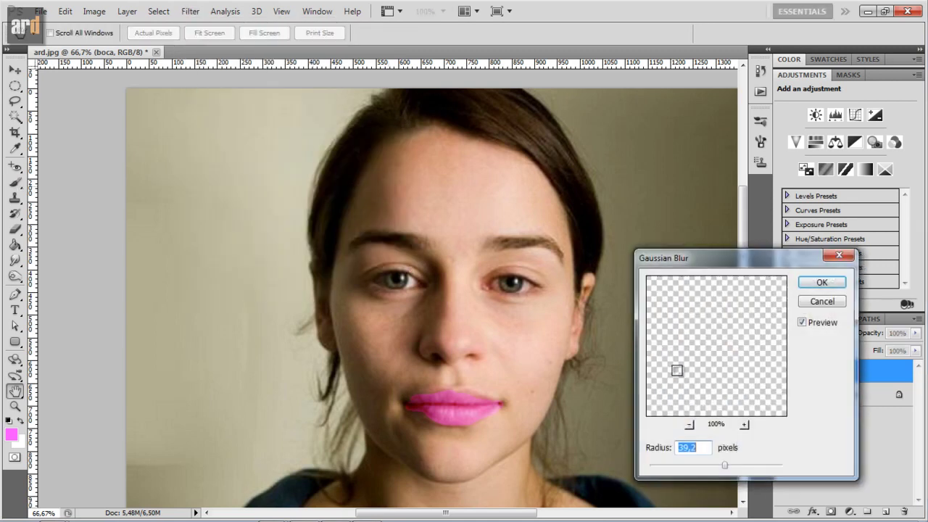
pyautogui.moveTo(724, 467); pyautogui.dragTo(685, 469)
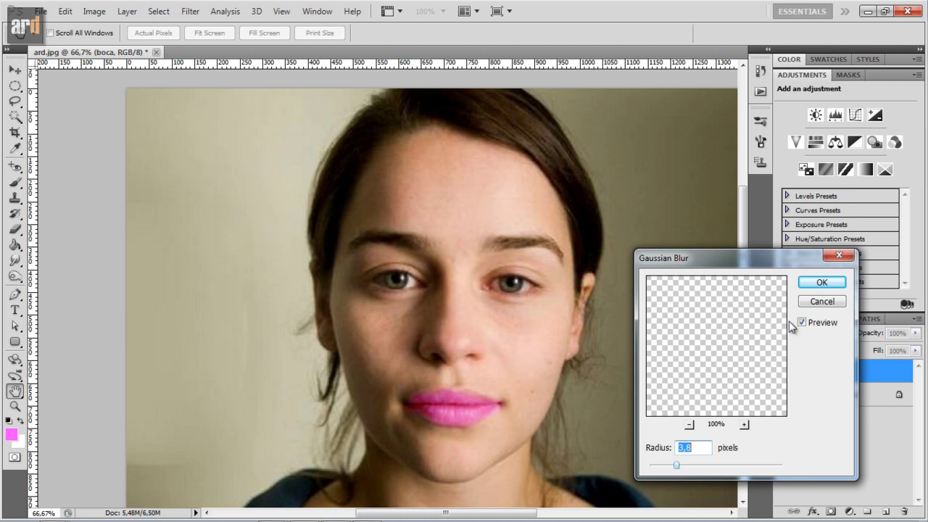
pyautogui.click(821, 282)
# - Lower the boca layer's opacity to 69%
pyautogui.click(917, 333)
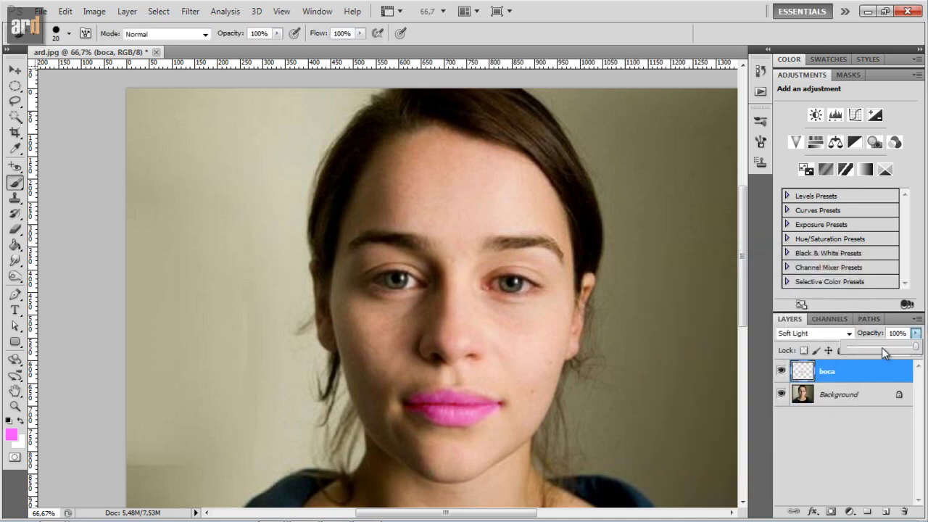
pyautogui.moveTo(882, 348); pyautogui.dragTo(895, 346)
pyautogui.click(869, 377)
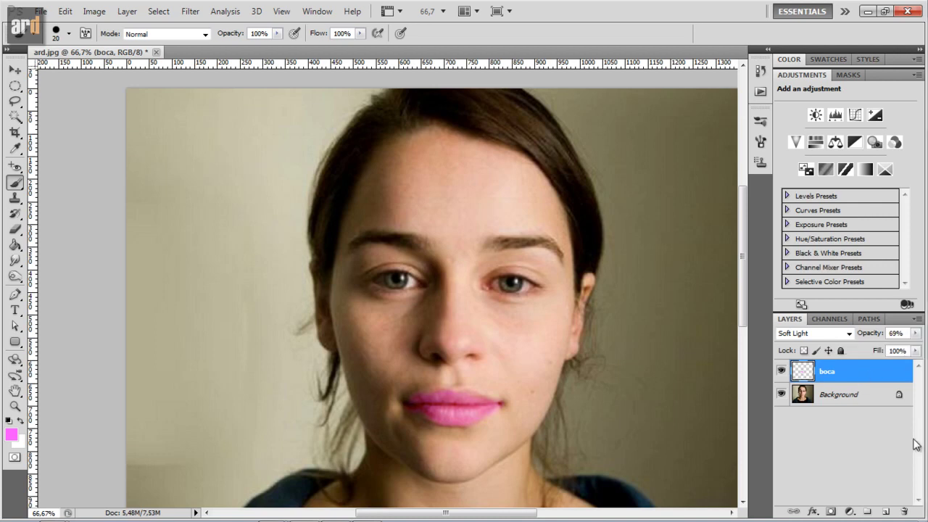
# - Add a new layer above boca and brush a bright red dab on the cheek
pyautogui.click(886, 512)
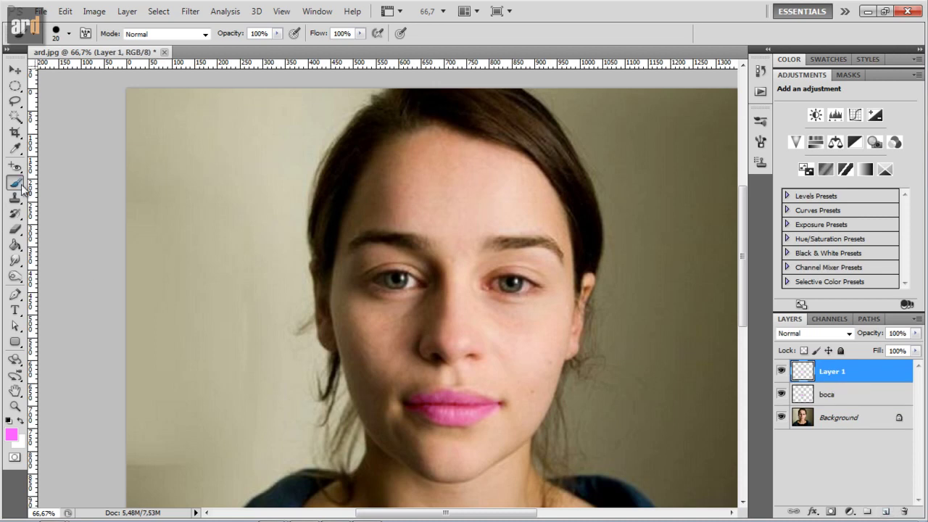
pyautogui.click(11, 433)
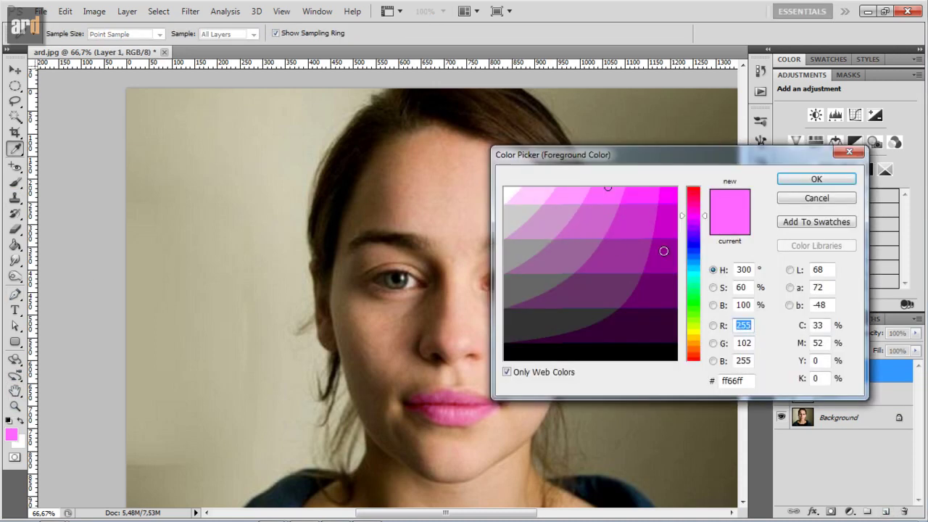
pyautogui.click(692, 192)
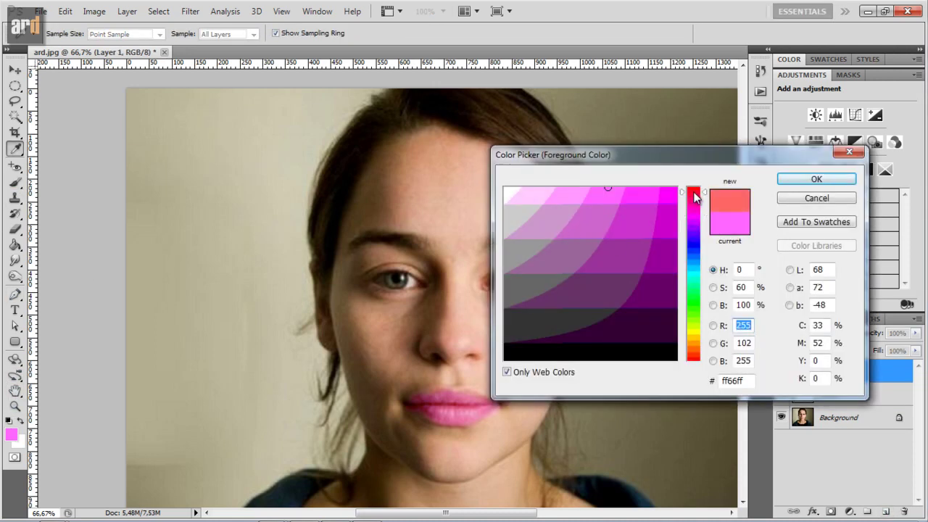
pyautogui.click(668, 221)
pyautogui.click(635, 221)
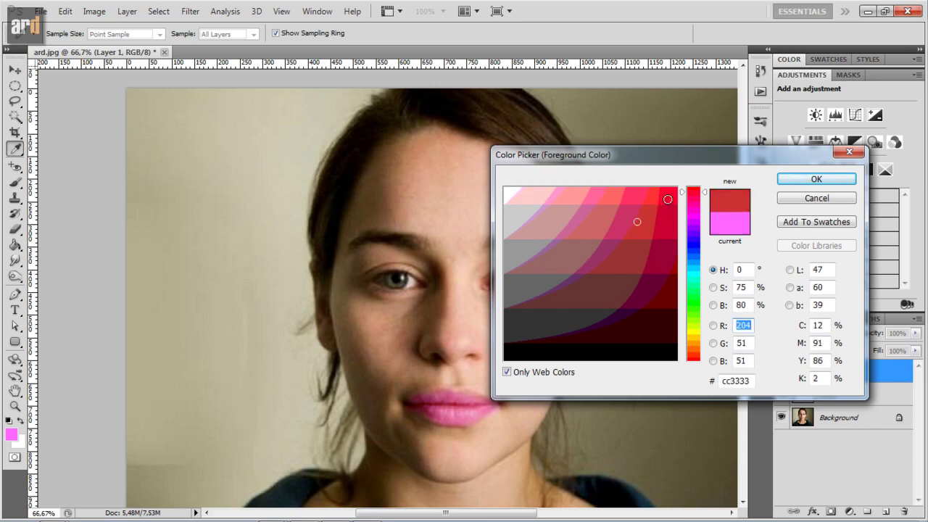
pyautogui.click(671, 198)
pyautogui.click(795, 186)
pyautogui.press('b')
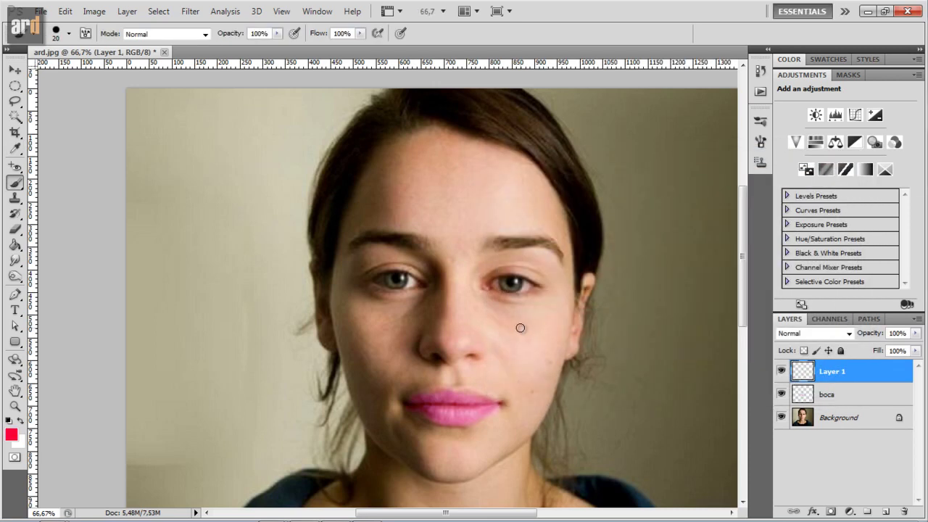
pyautogui.moveTo(527, 339); pyautogui.dragTo(520, 340)
# - Apply a 38.3-pixel Gaussian Blur to the red cheek spot on Layer 1
pyautogui.click(191, 12)
pyautogui.moveTo(198, 135)
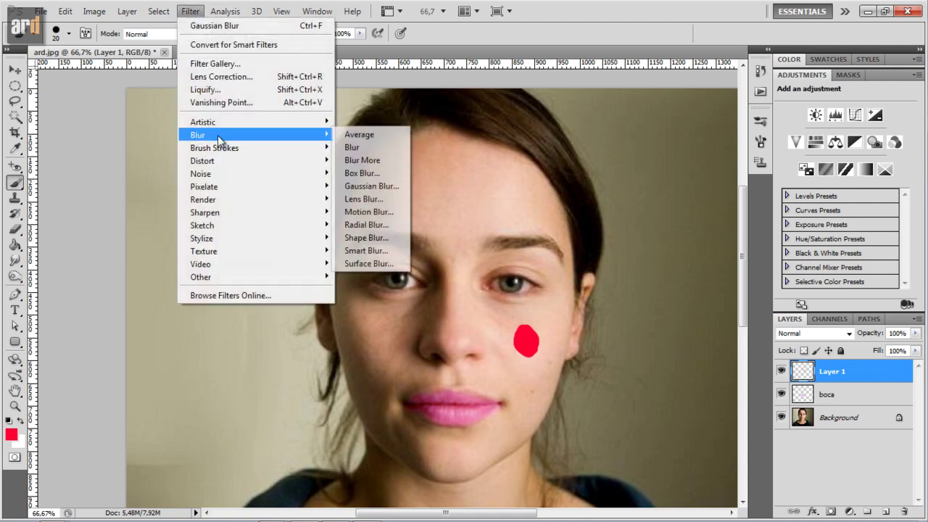
pyautogui.click(372, 185)
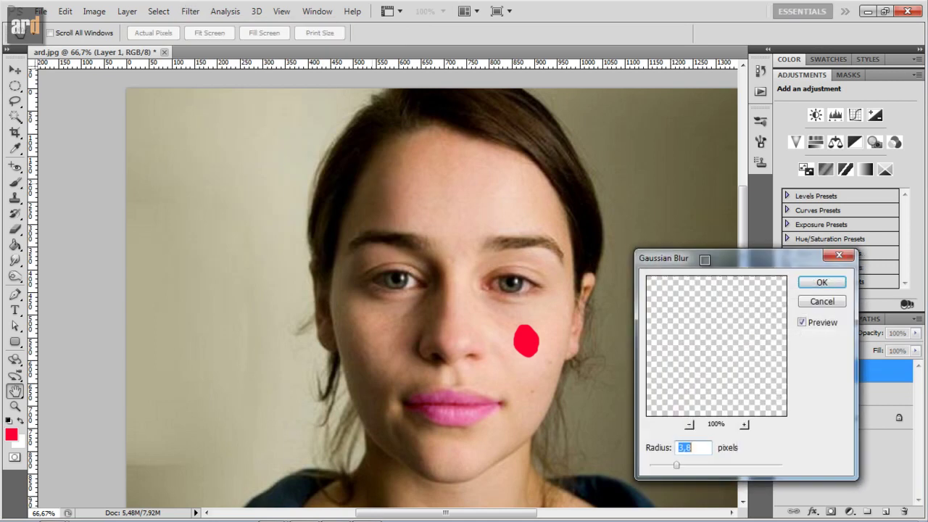
pyautogui.moveTo(679, 465); pyautogui.dragTo(728, 468)
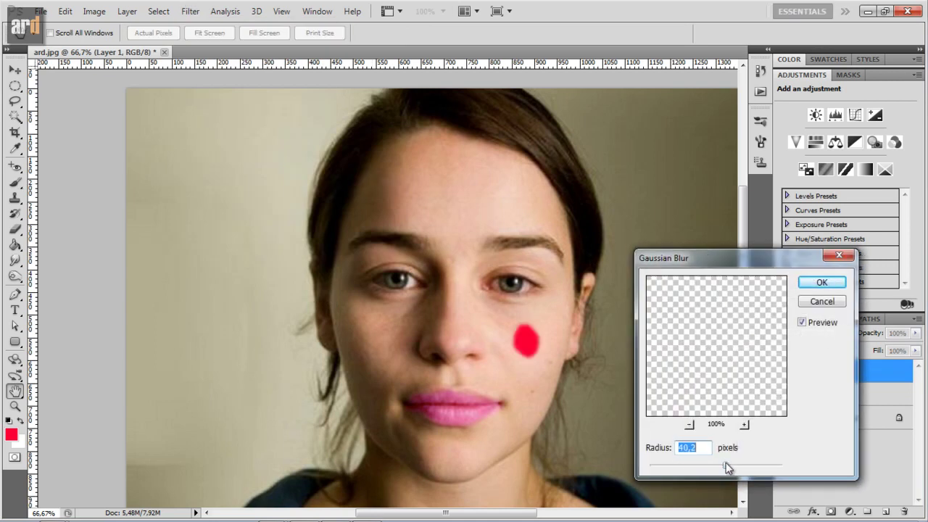
pyautogui.moveTo(727, 468); pyautogui.dragTo(712, 469)
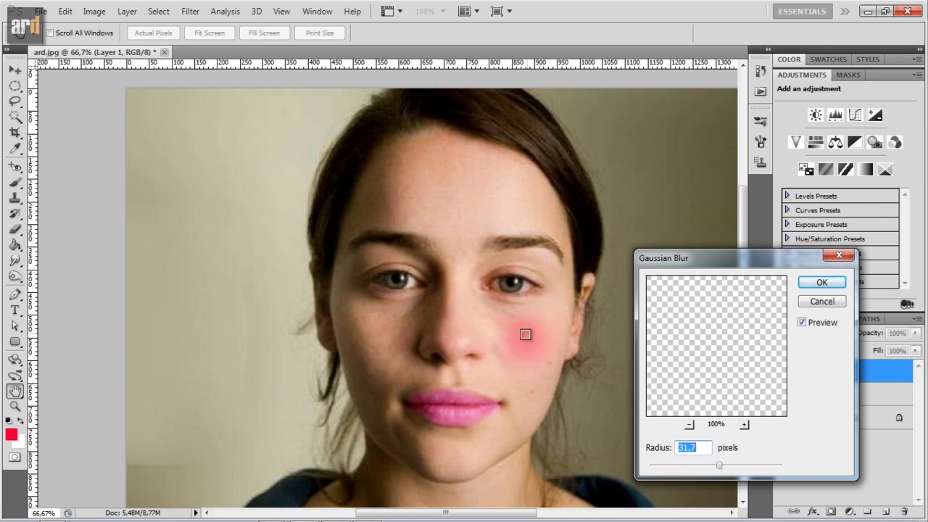
pyautogui.moveTo(721, 466); pyautogui.dragTo(725, 468)
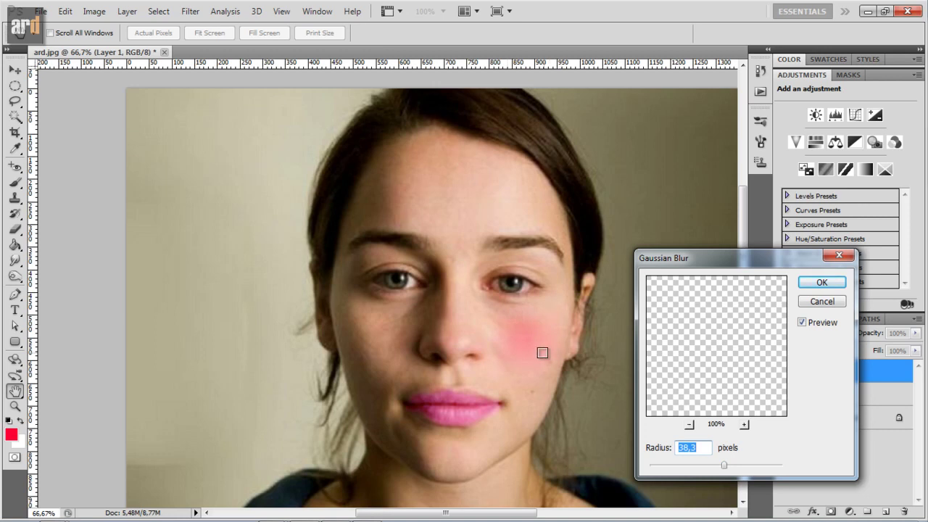
pyautogui.click(828, 282)
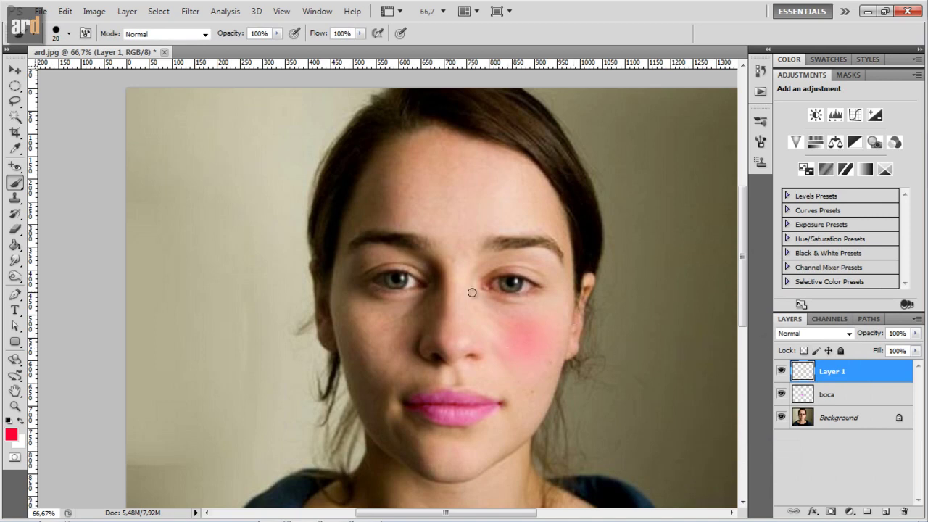
# - Add empty Layer 2, shrink the brush to 8 px and reset the colour to black
pyautogui.click(886, 512)
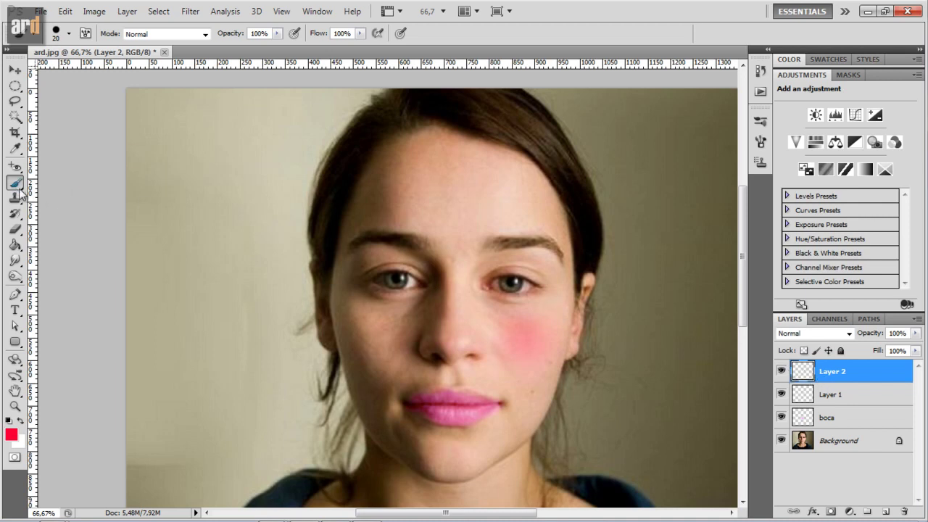
pyautogui.rightClick(239, 300)
pyautogui.moveTo(257, 316); pyautogui.dragTo(251, 315)
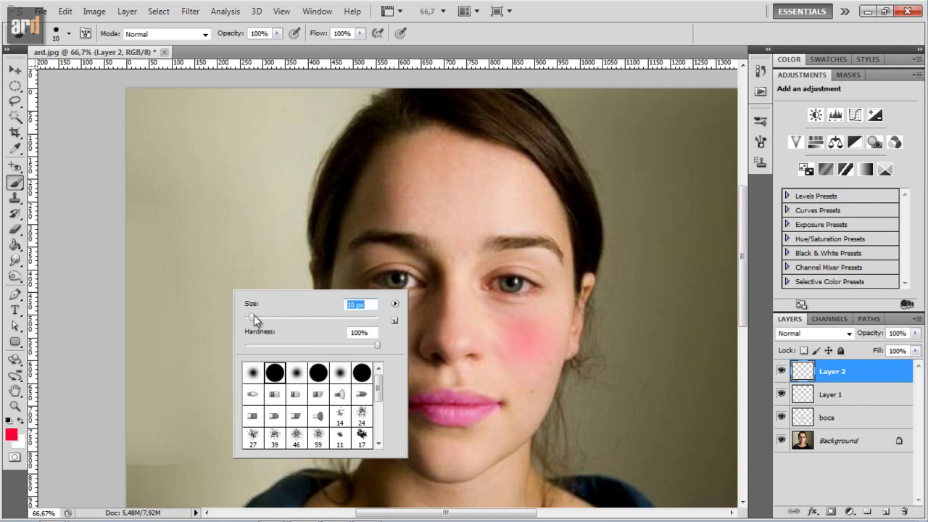
pyautogui.moveTo(251, 318); pyautogui.dragTo(249, 318)
pyautogui.click(8, 423)
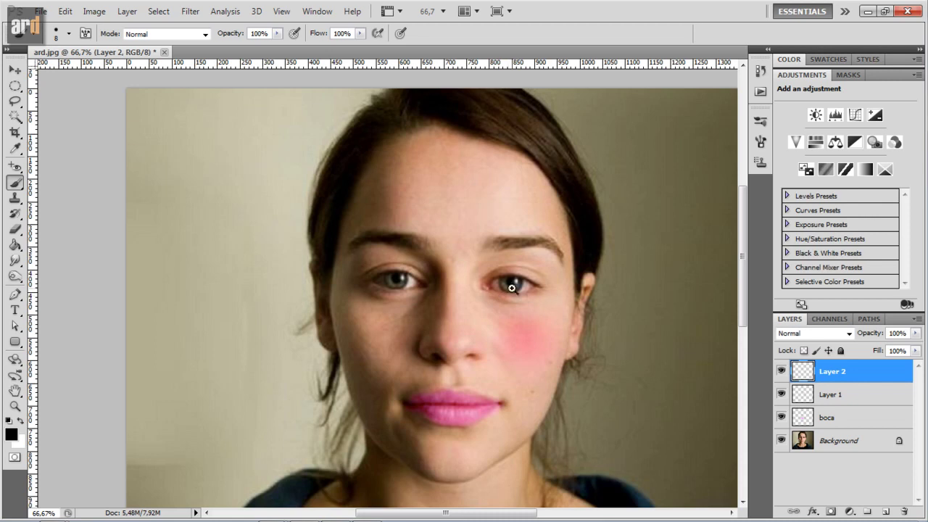
# - Zoom in and paint a thick black outline around the right eye on Layer 2
pyautogui.keyDown('alt'); pyautogui.scroll(1, 511, 279); pyautogui.keyUp('alt')
pyautogui.keyDown('alt'); pyautogui.scroll(1, 507, 278); pyautogui.keyUp('alt')
pyautogui.moveTo(435, 280)
pyautogui.mouseDown()
pyautogui.moveTo(518, 257)
pyautogui.moveTo(592, 292)
pyautogui.mouseUp()
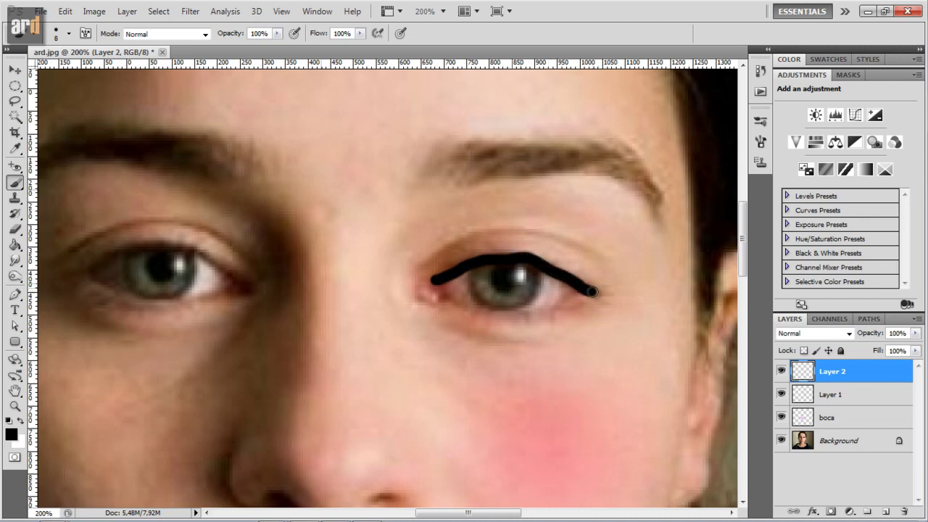
pyautogui.moveTo(439, 281)
pyautogui.mouseDown()
pyautogui.moveTo(420, 293)
pyautogui.moveTo(506, 319)
pyautogui.moveTo(587, 297)
pyautogui.mouseUp()
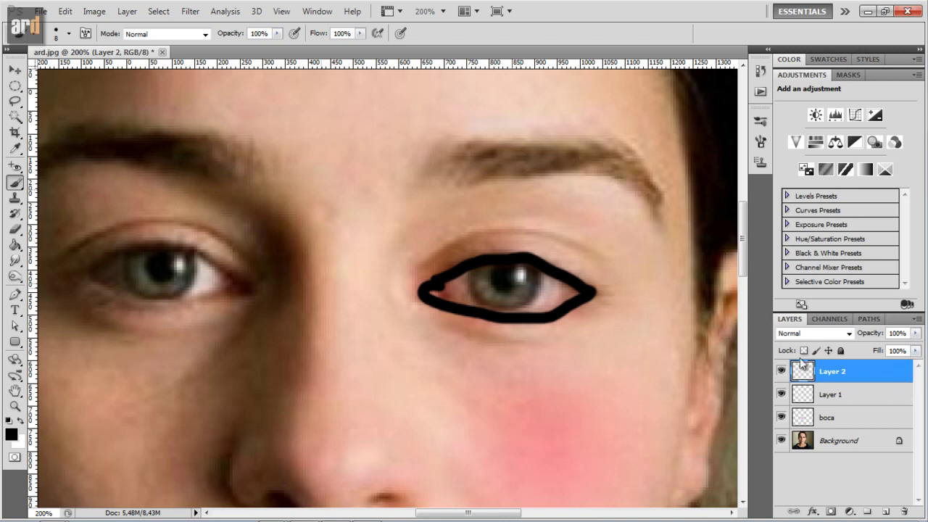
# - Switch Layer 2 to Soft Light blending and zoom back out to the whole photo
pyautogui.click(849, 337)
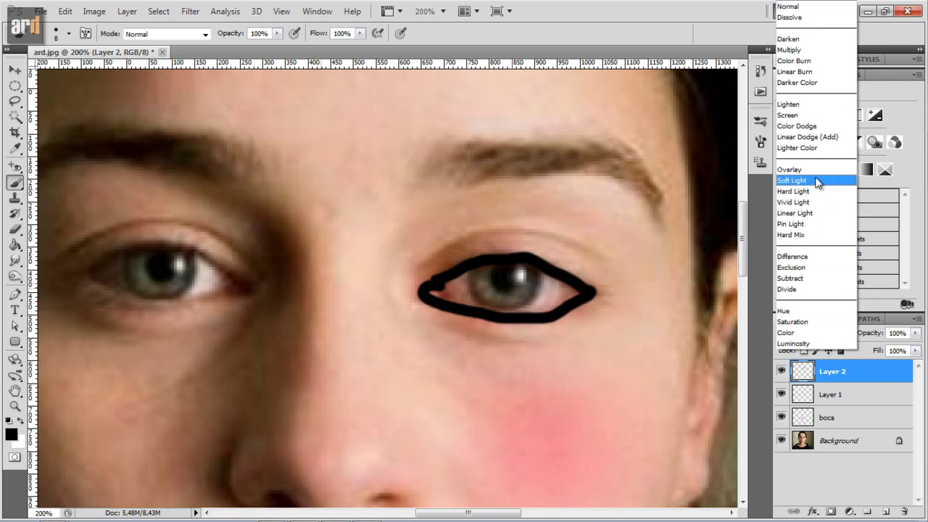
pyautogui.click(817, 181)
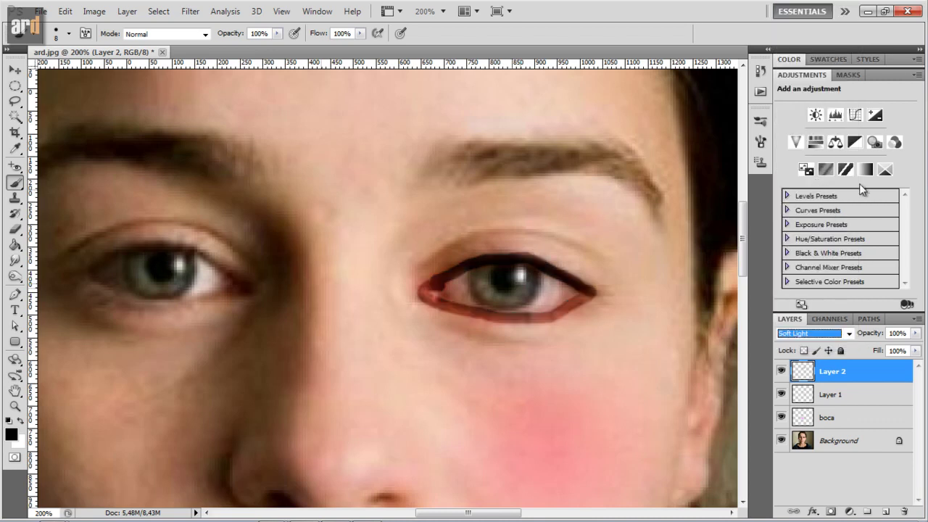
pyautogui.hotkey('ctrl', '-')
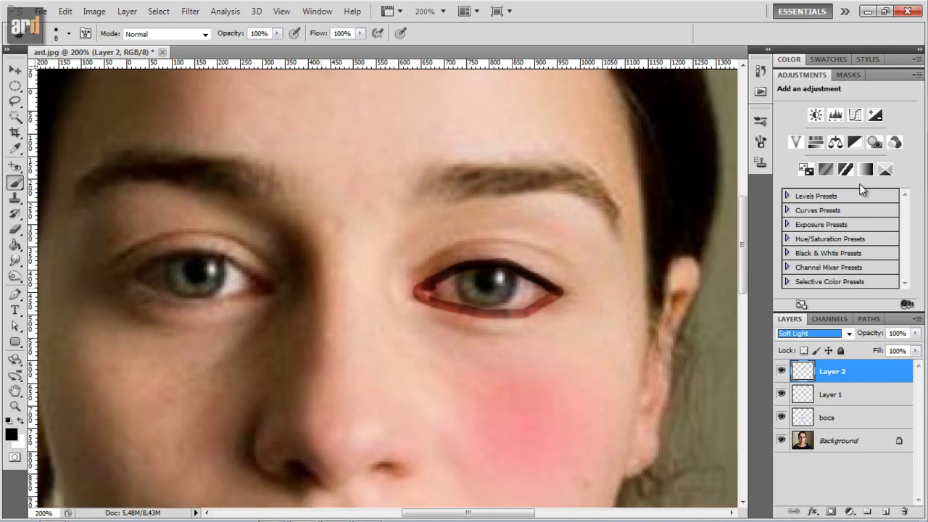
pyautogui.hotkey('ctrl', '-')
pyautogui.hotkey('ctrl', '-')
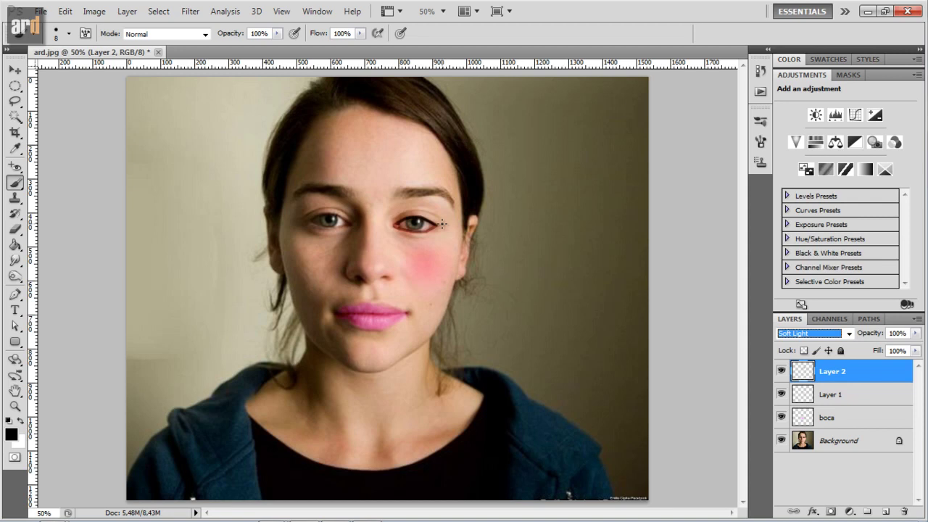
# - Select the Background layer and choose the Spot Healing Brush Tool
pyautogui.click(845, 442)
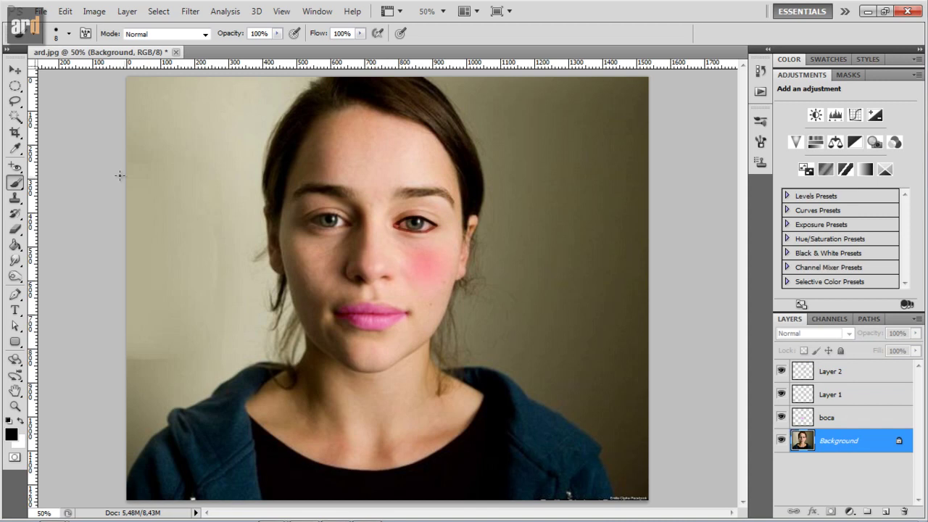
pyautogui.click(15, 165)
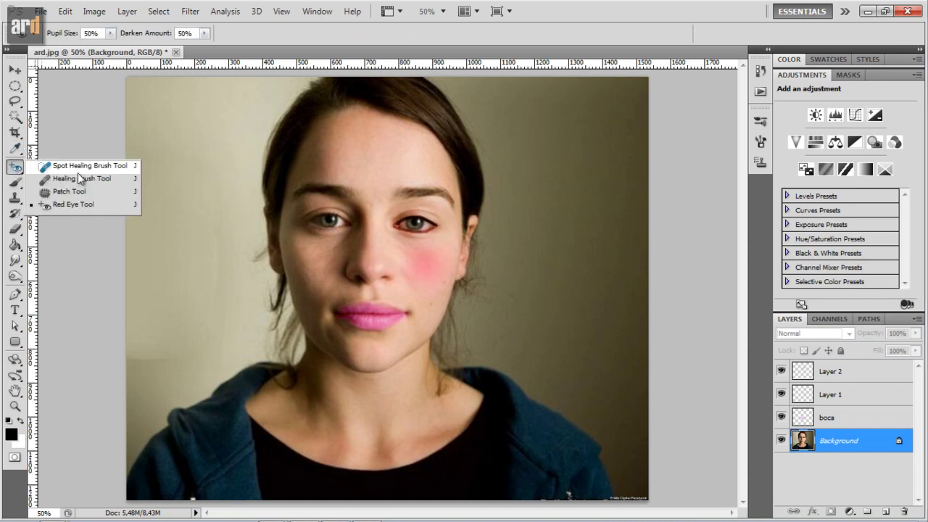
pyautogui.click(99, 168)
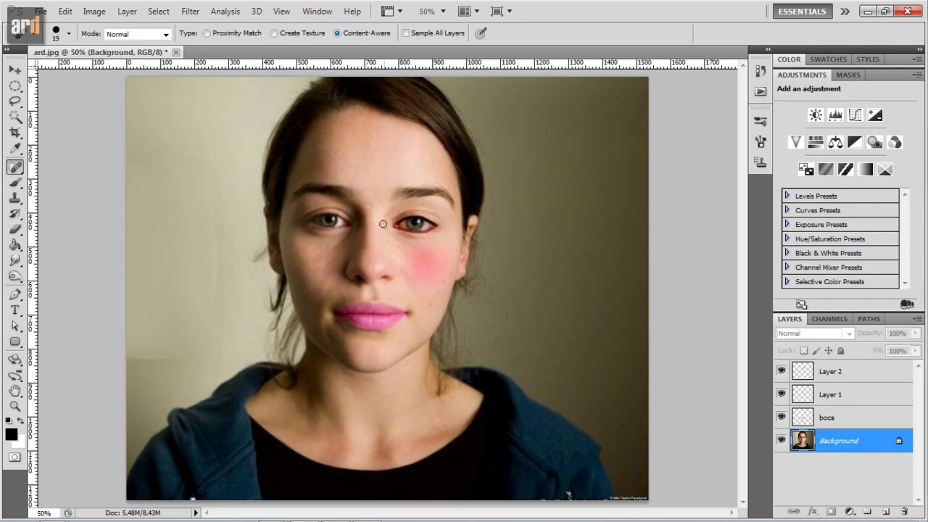
# - Heal three skin blemishes, starting between the eyebrows
pyautogui.click(365, 203)
pyautogui.click(327, 247)
pyautogui.click(305, 250)
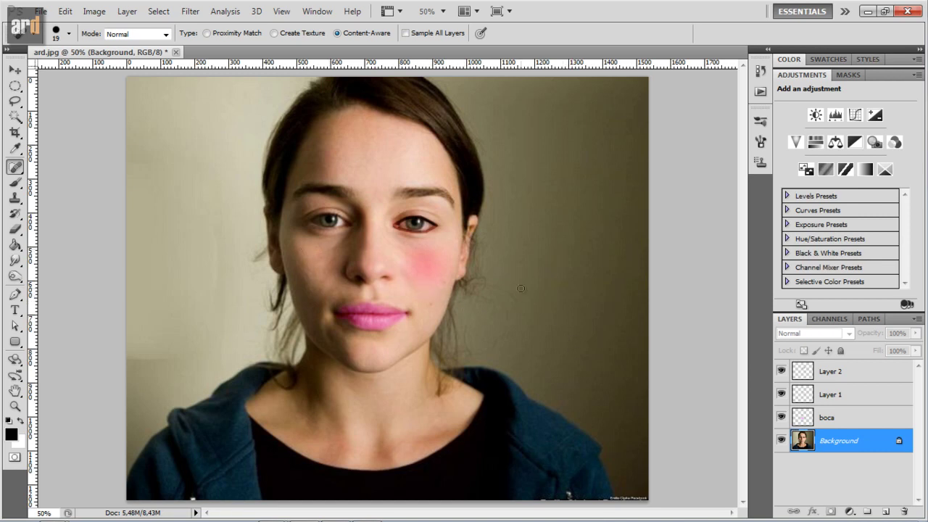